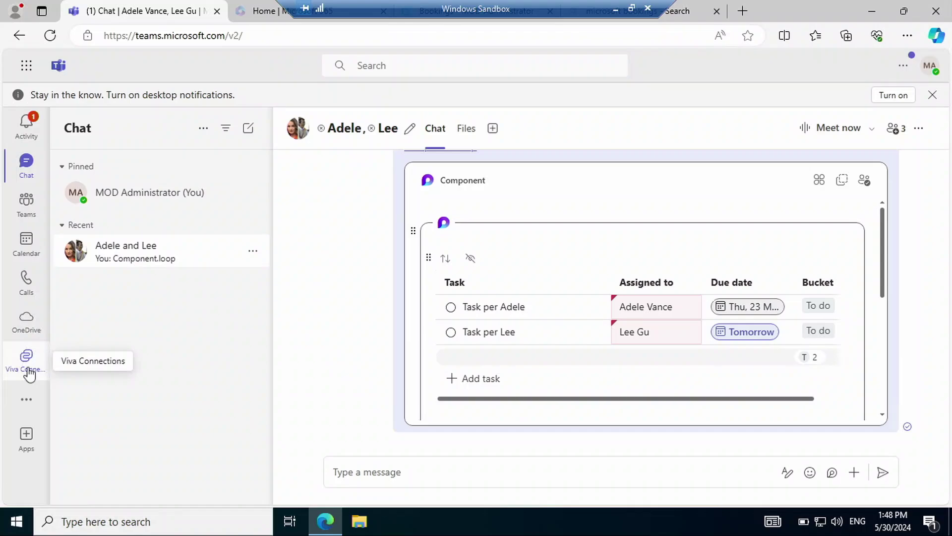
- Open Planner in Teams and look through My Day, My Tasks and My Plans
click(26, 399)
click(100, 271)
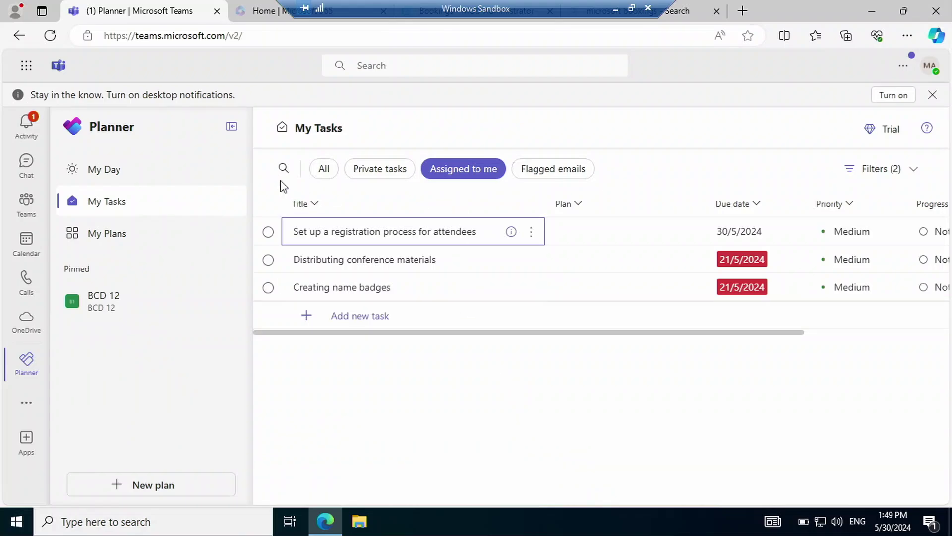
click(158, 178)
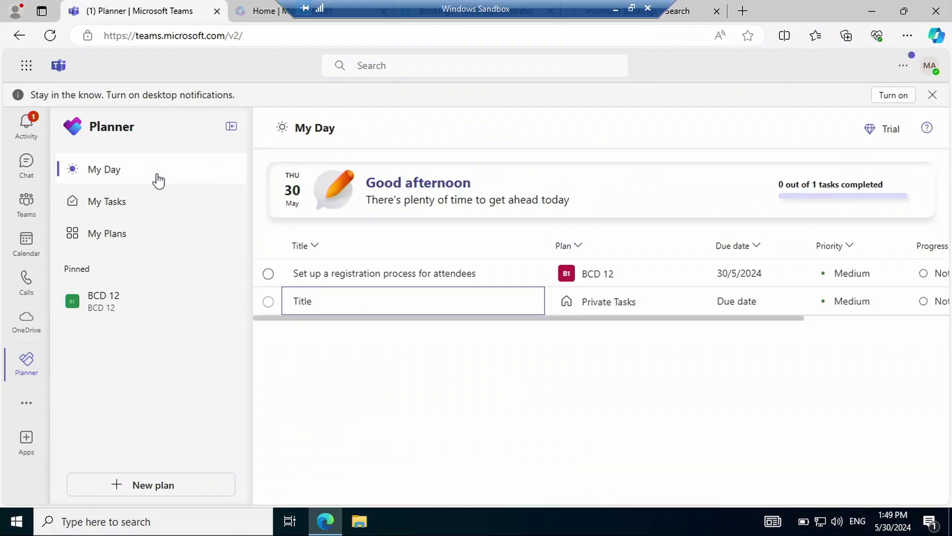
click(154, 206)
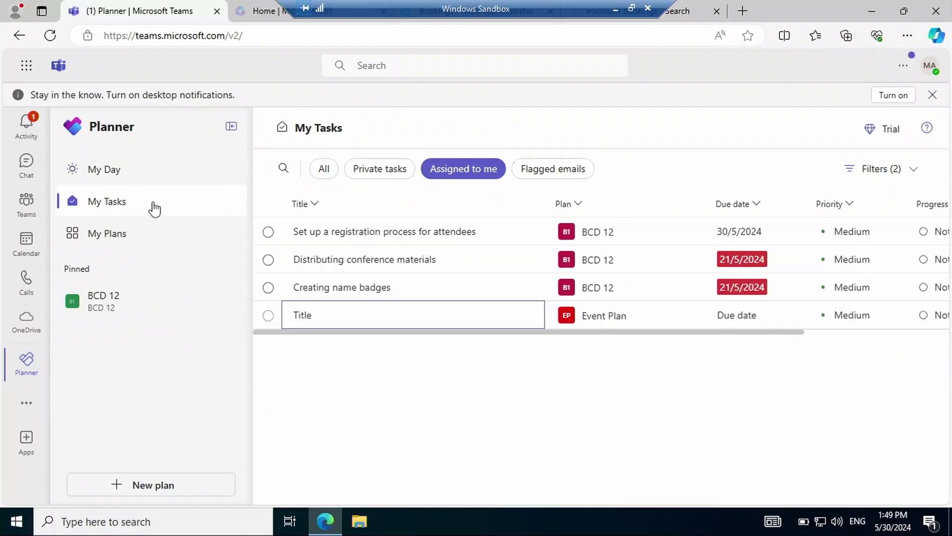
click(138, 233)
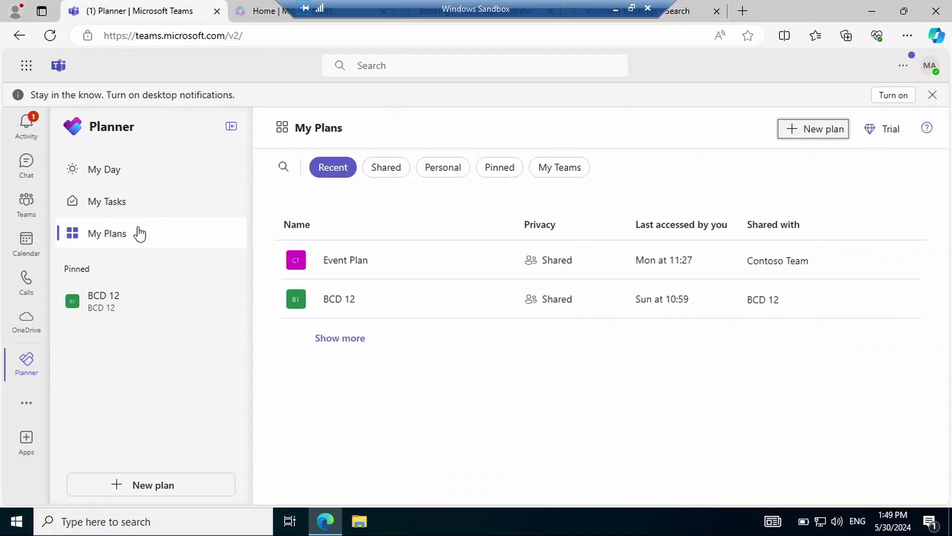
- Create a premium plan from scratch named Plan01, added to the pinned plans and to the Leadership group
click(807, 131)
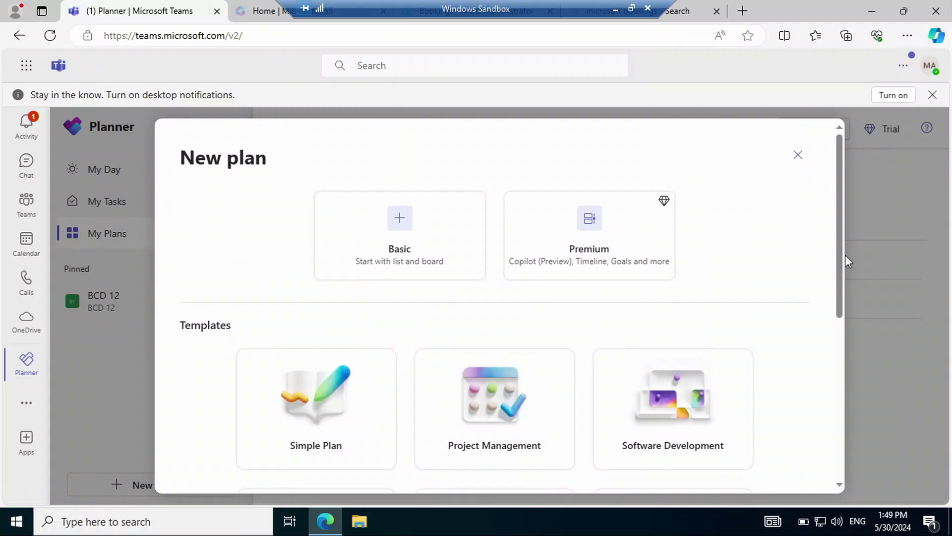
click(592, 226)
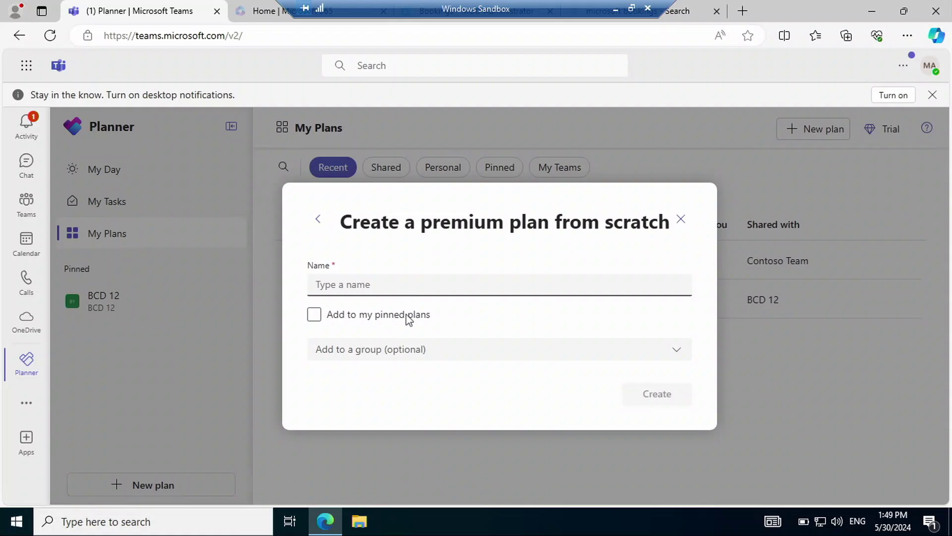
click(373, 318)
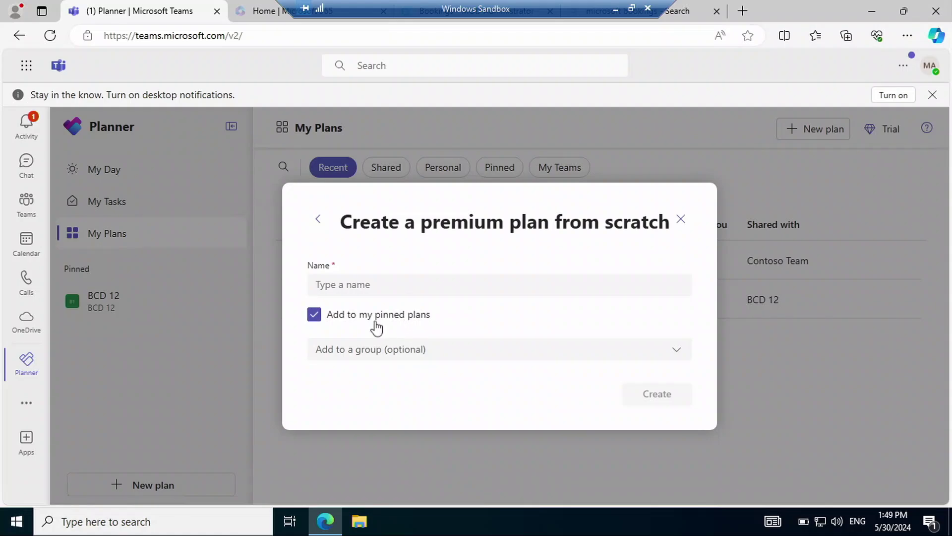
click(522, 354)
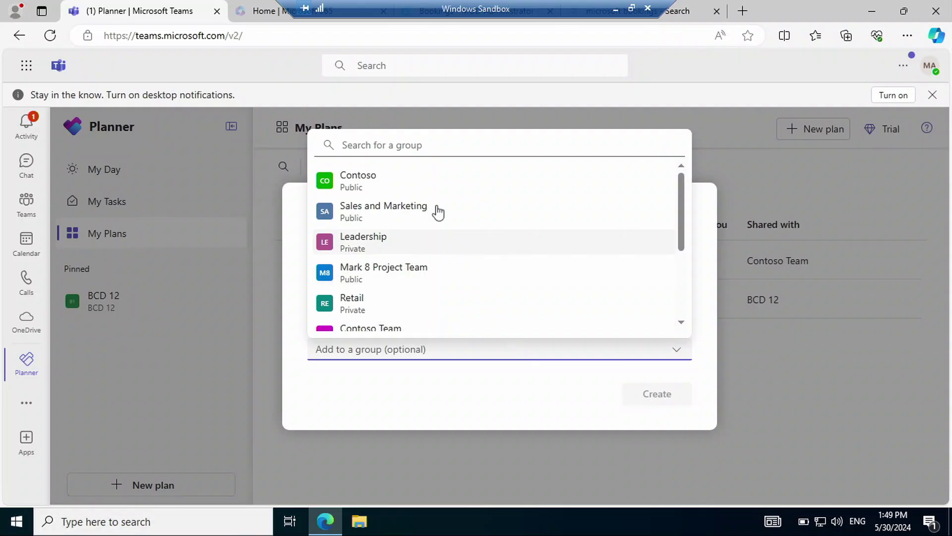
click(402, 243)
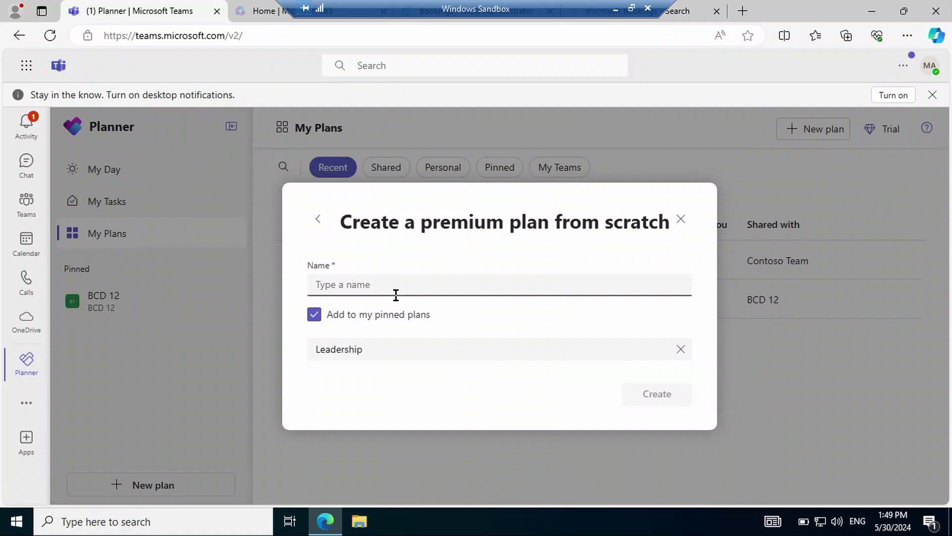
text(P)
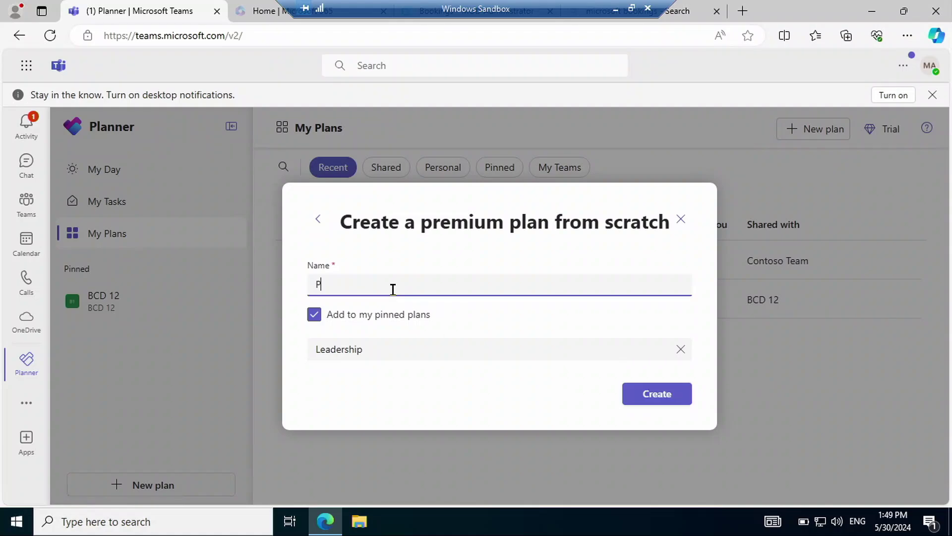
text(lan01)
click(654, 396)
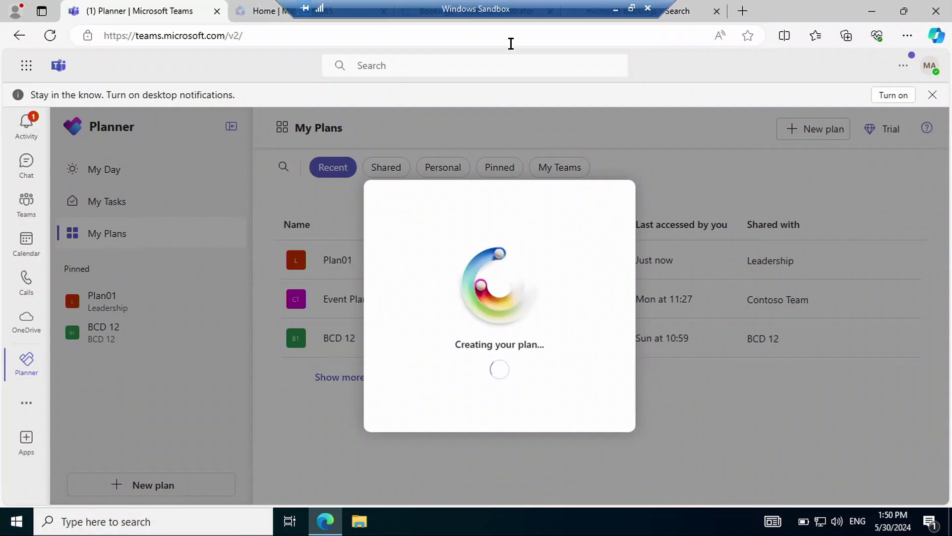
- Reload the Teams page, return to Planner and open Plan01
click(56, 36)
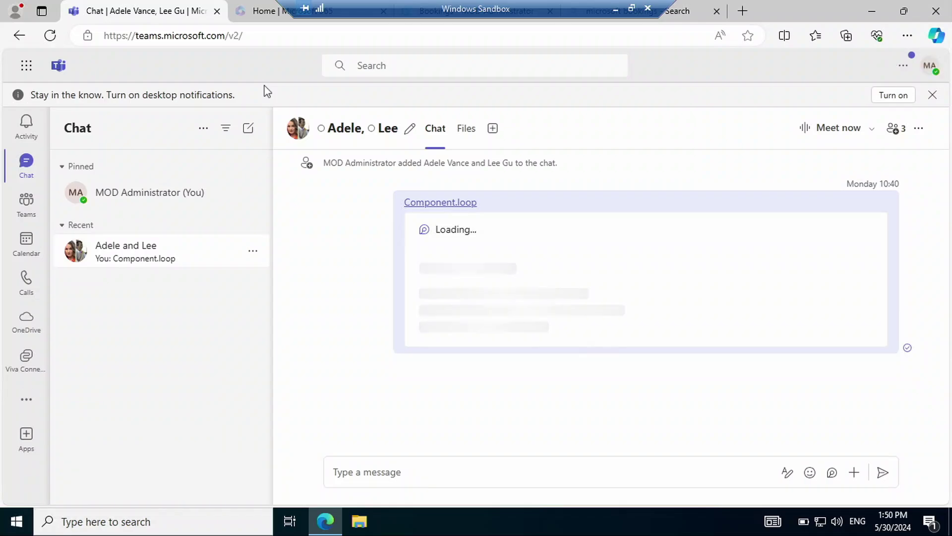
click(27, 399)
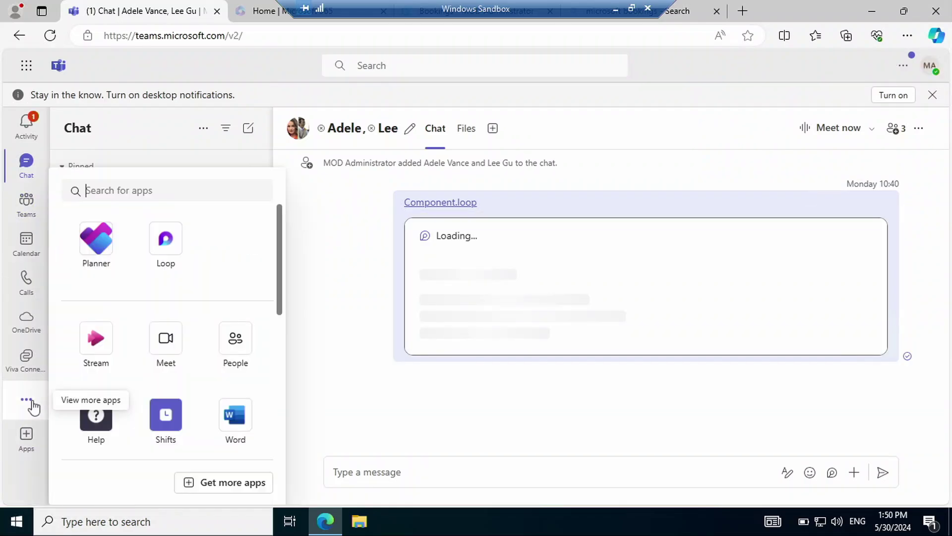
click(97, 271)
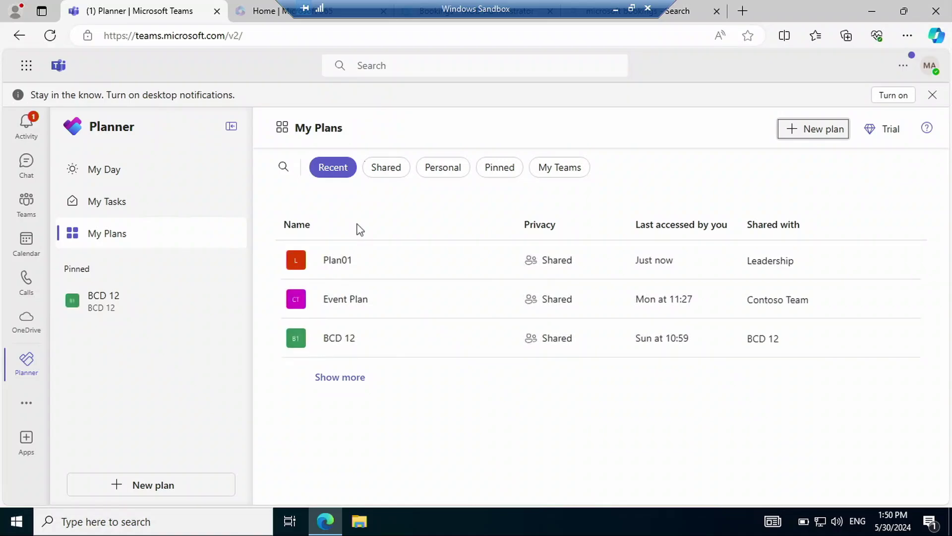
click(341, 266)
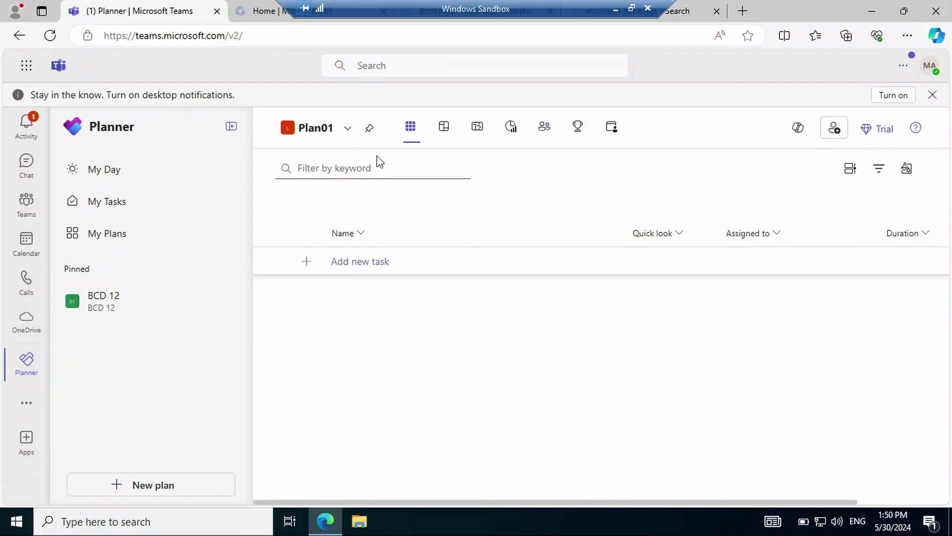
- Examine Plan01's board, timeline, charts and people views, and bring up Copilot for the plan
click(441, 124)
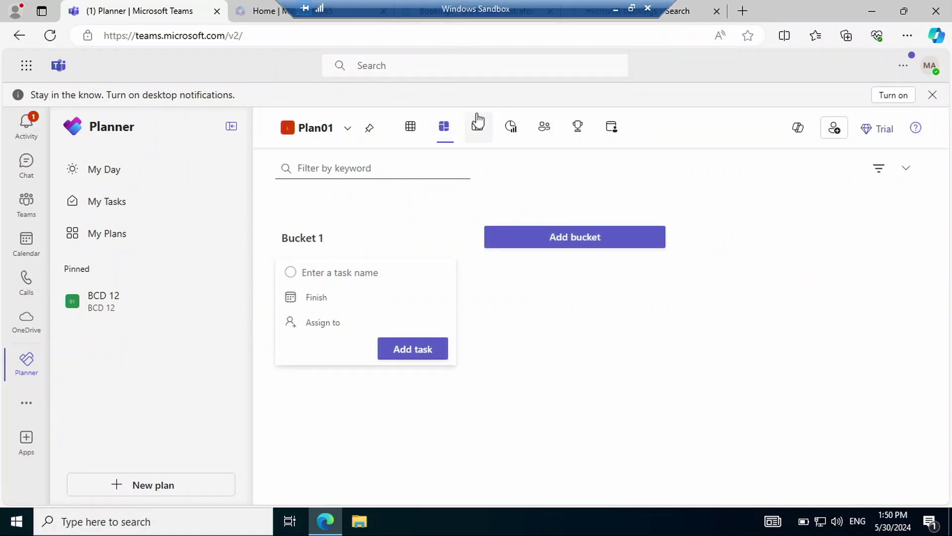
click(476, 123)
click(513, 128)
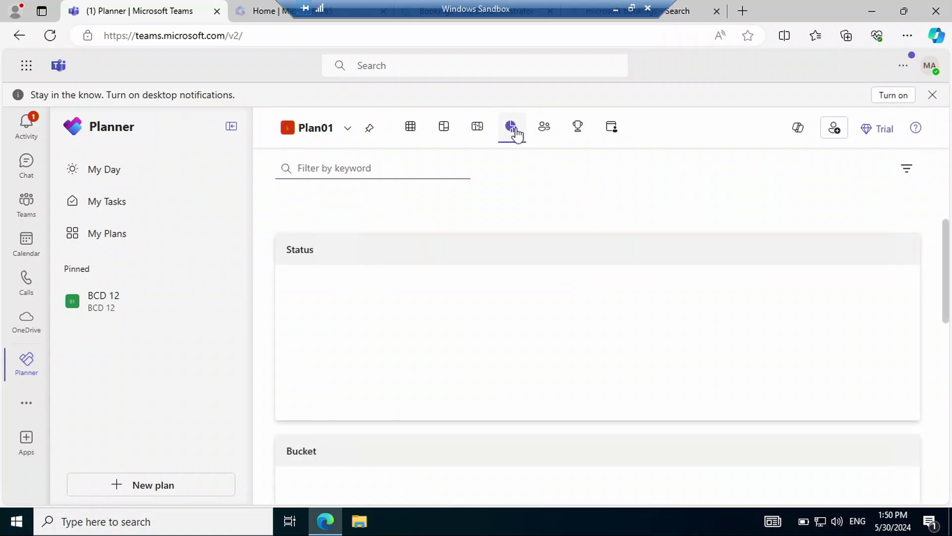
click(534, 131)
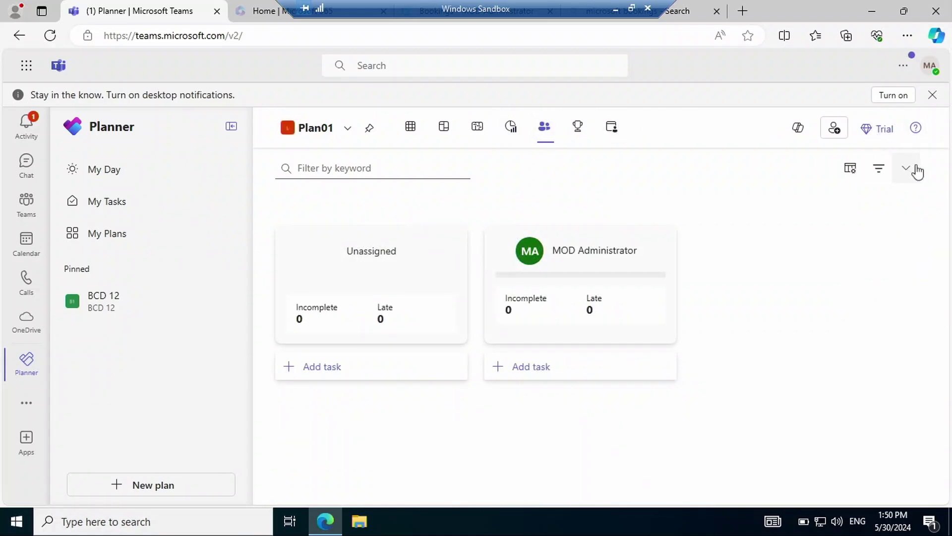
click(799, 139)
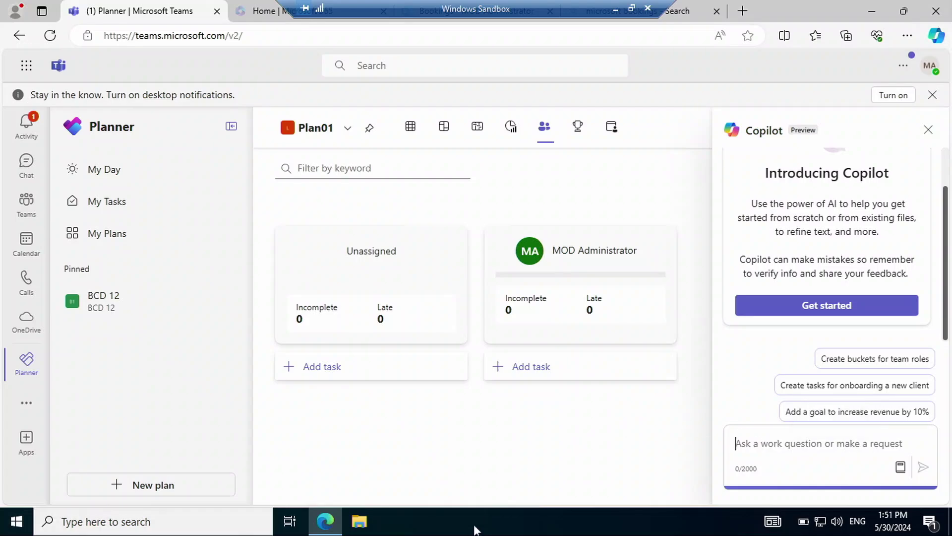
- Switch to the Loop app within Teams and open the Loop for BCD12 workspace
click(27, 402)
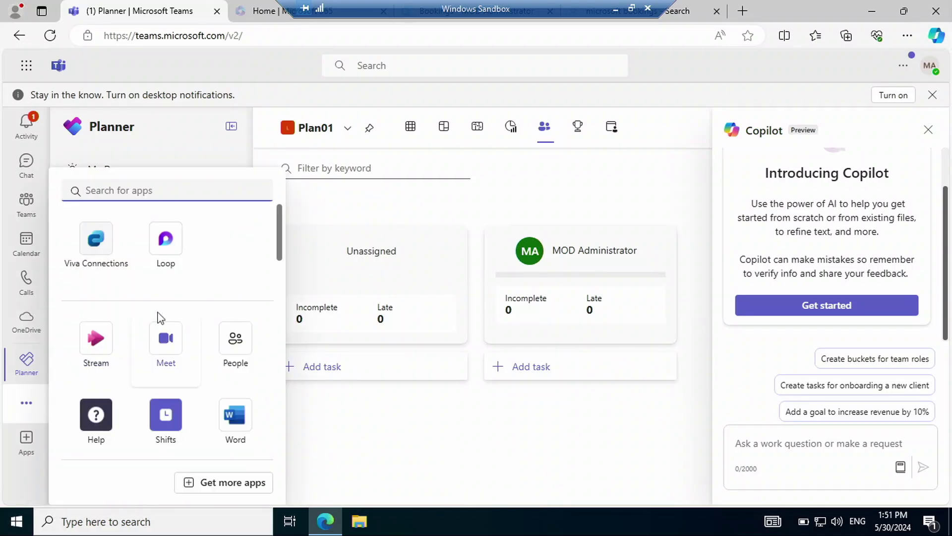
click(171, 239)
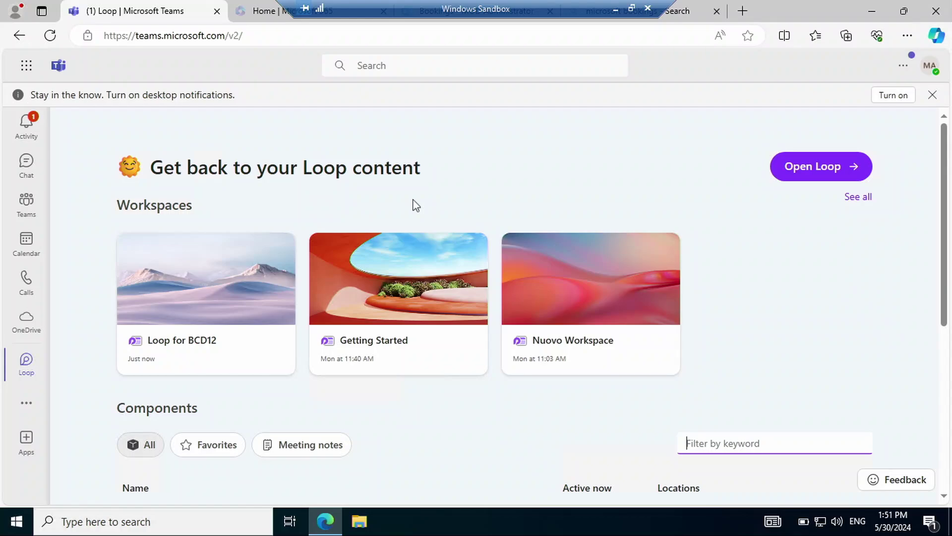
click(179, 303)
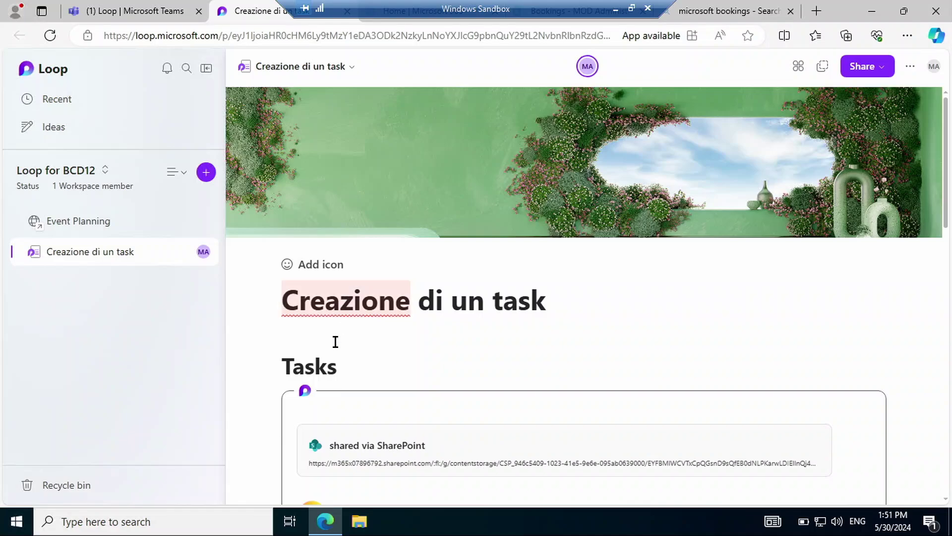
- Browse the insertable components at the end of the Tasks heading and insert a Person mention of the first suggested contact there
click(414, 334)
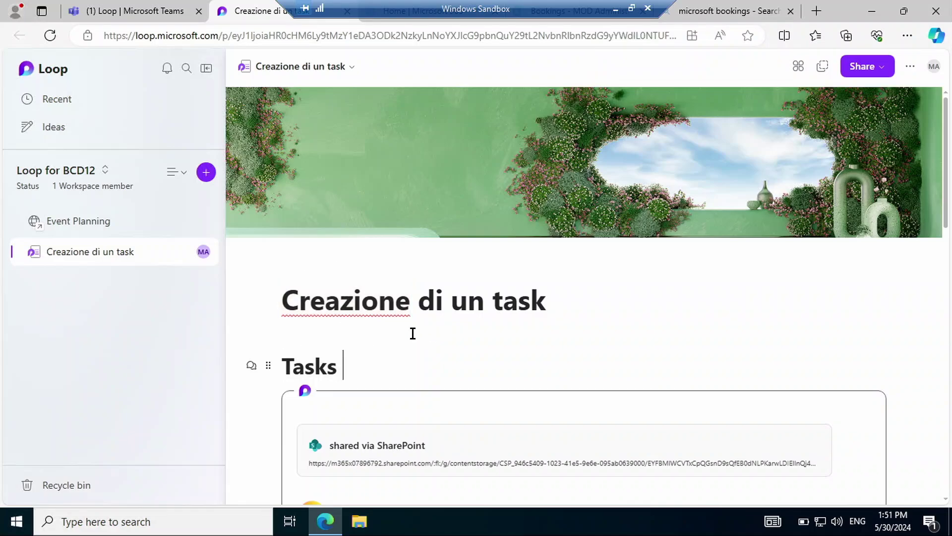
text(/)
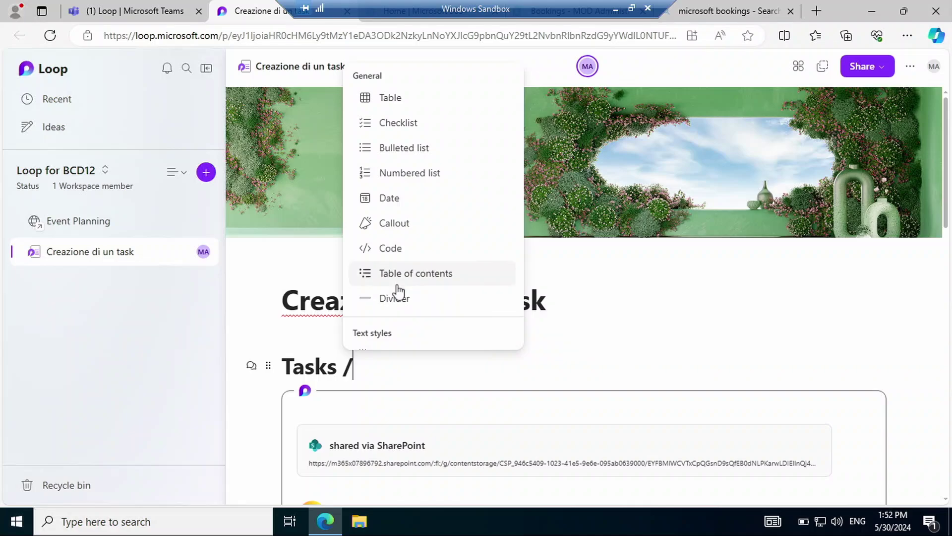
scroll(398, 290, down, 4)
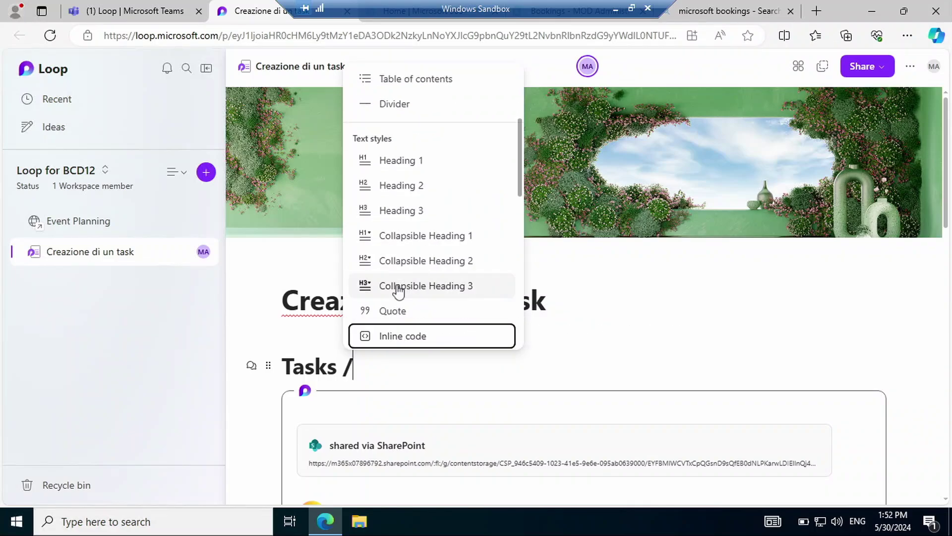
scroll(398, 291, down, 5)
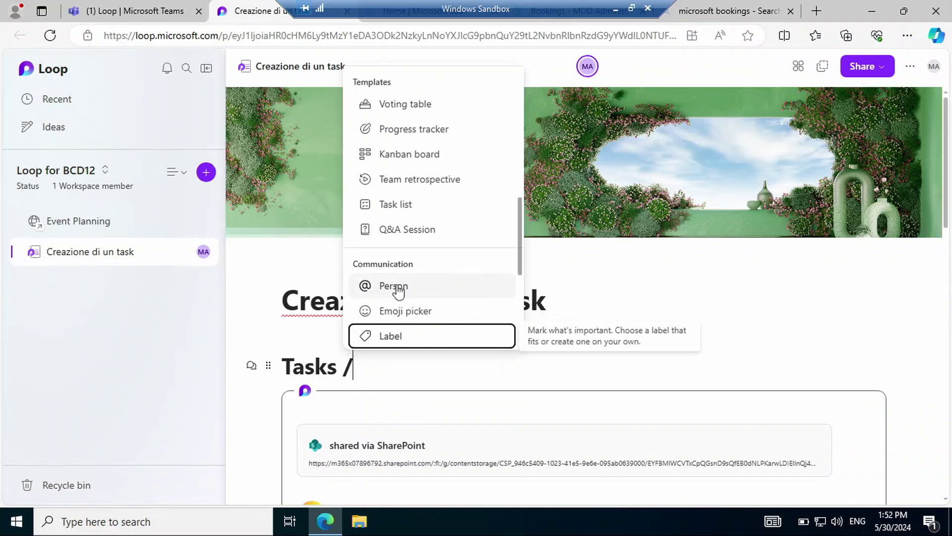
scroll(398, 290, down, 3)
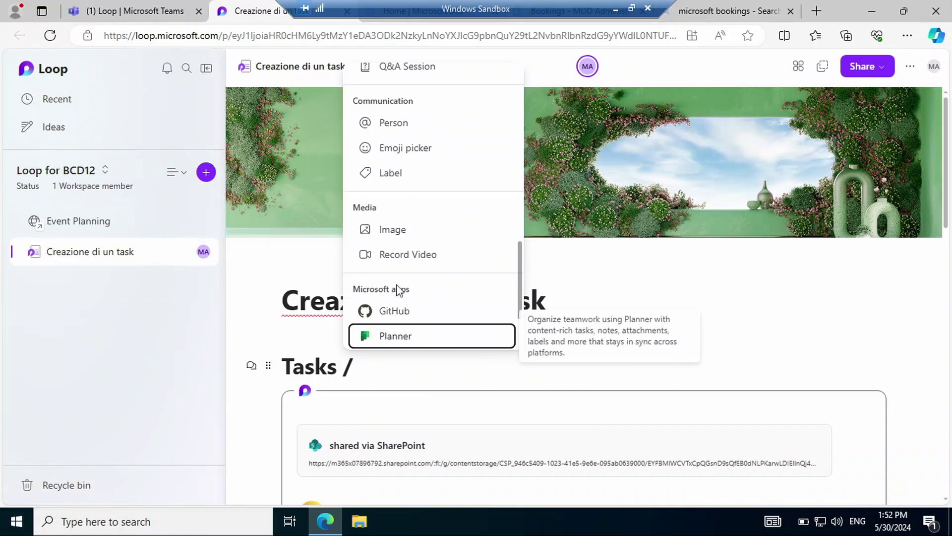
key(Up)
key(Up)
key(Down)
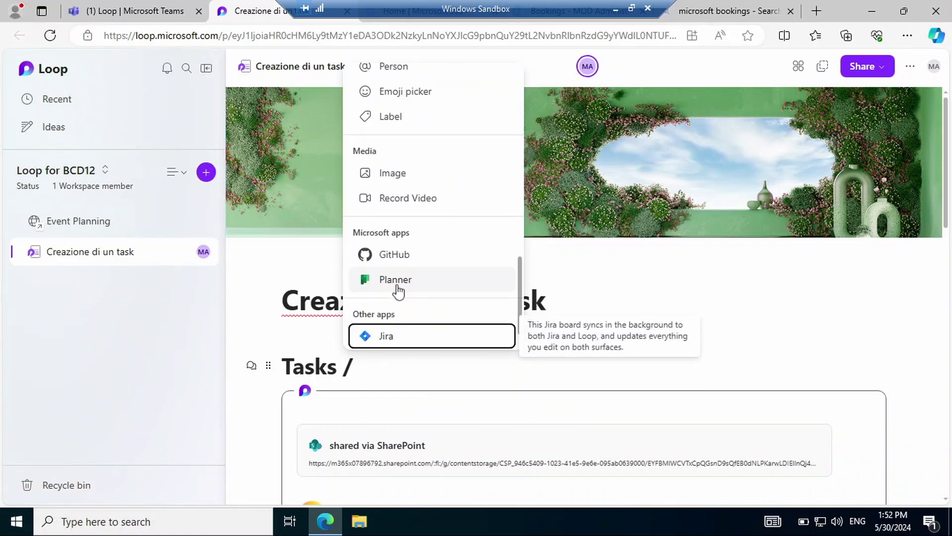
key(Up)
key(Down)
key(Down)
key(Down)
key(Down)
key(Up)
key(Up)
key(Up)
key(Up)
key(Up)
key(Up)
key(Up)
key(Up)
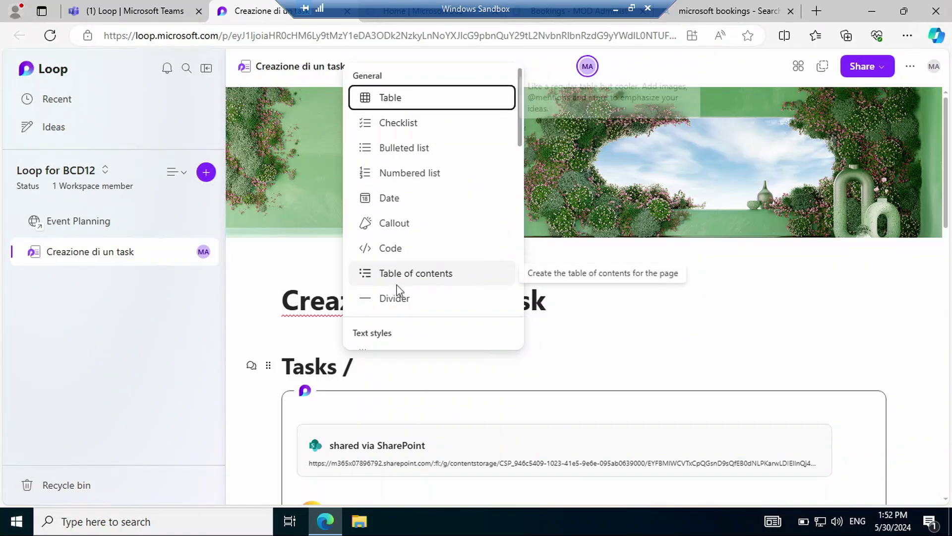
key(Up)
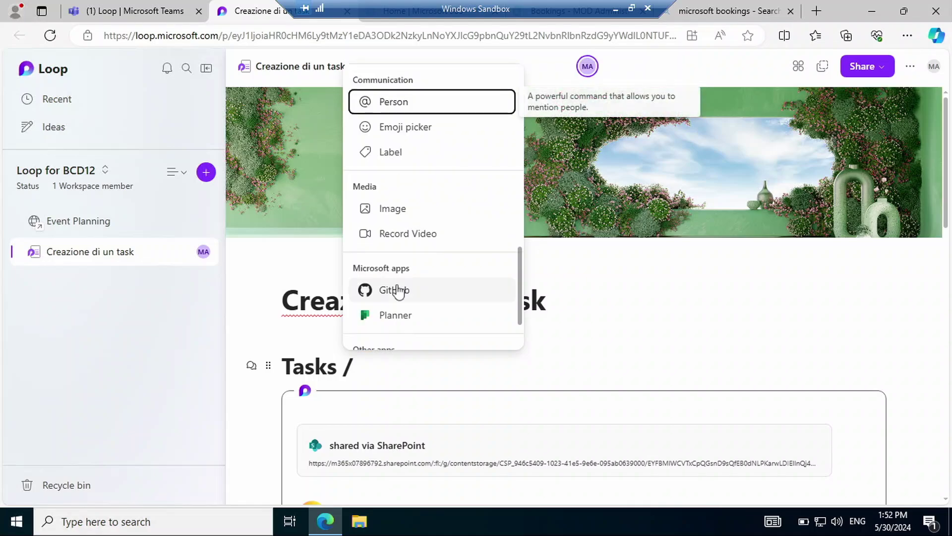
key(Return)
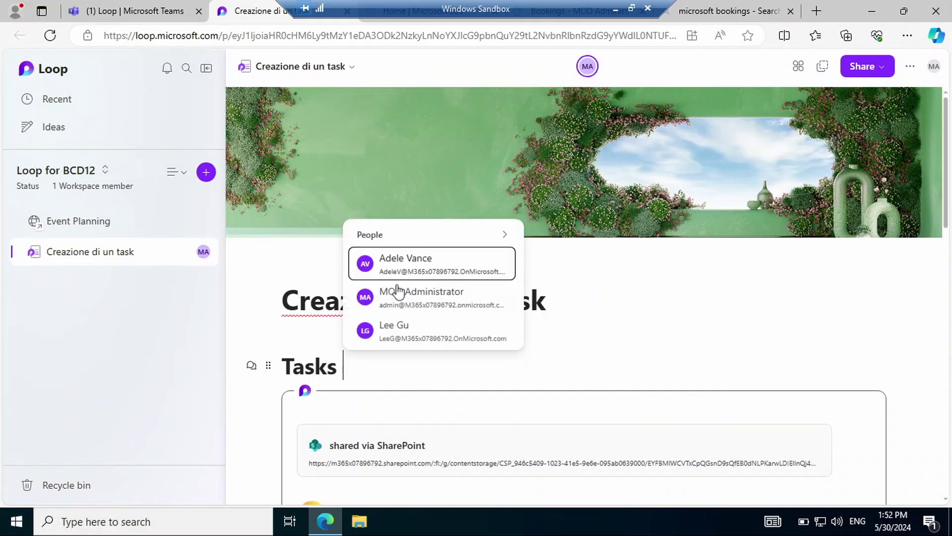
key(Return)
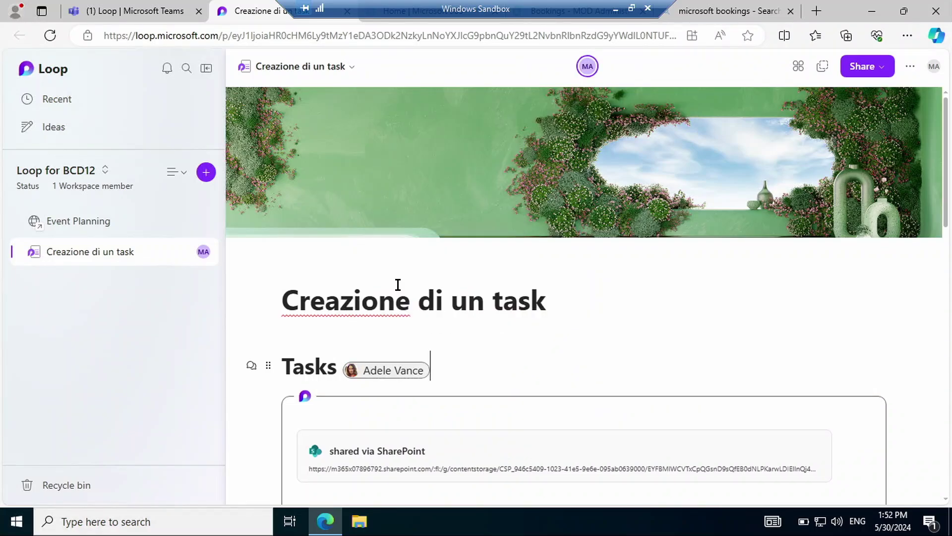